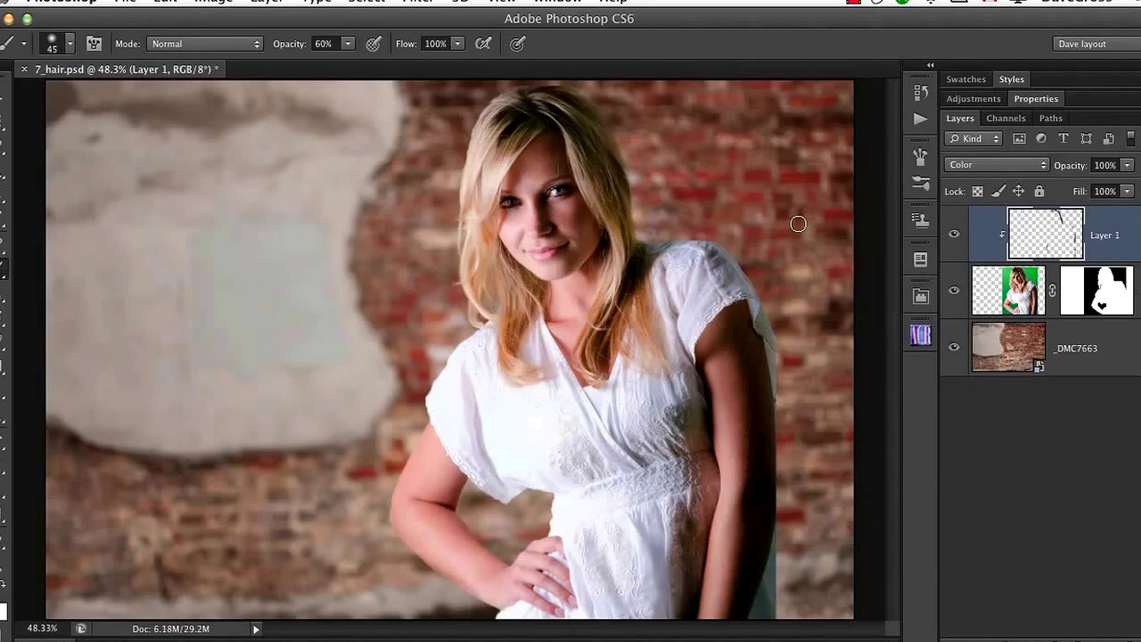
# Step: Check the edges of the woman's hair up close and add a new empty layer above Layer 1
pyautogui.keyDown('super'); pyautogui.click(473, 229); pyautogui.keyUp('super')
pyautogui.moveTo(473, 229); pyautogui.dragTo(493, 247)
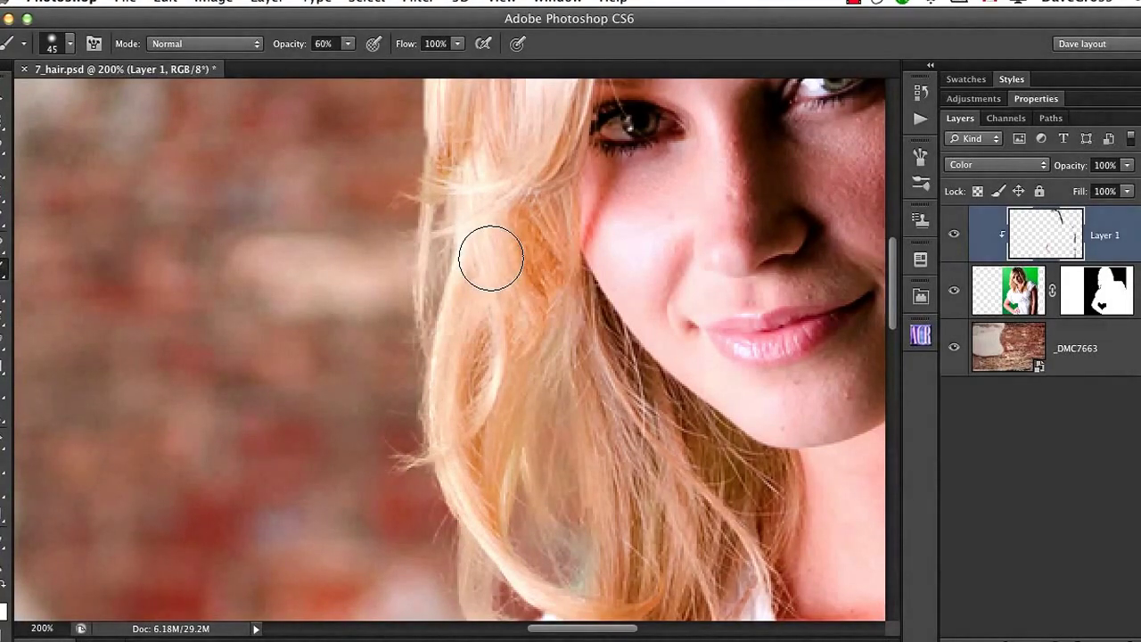
pyautogui.moveTo(491, 258); pyautogui.dragTo(407, 466)
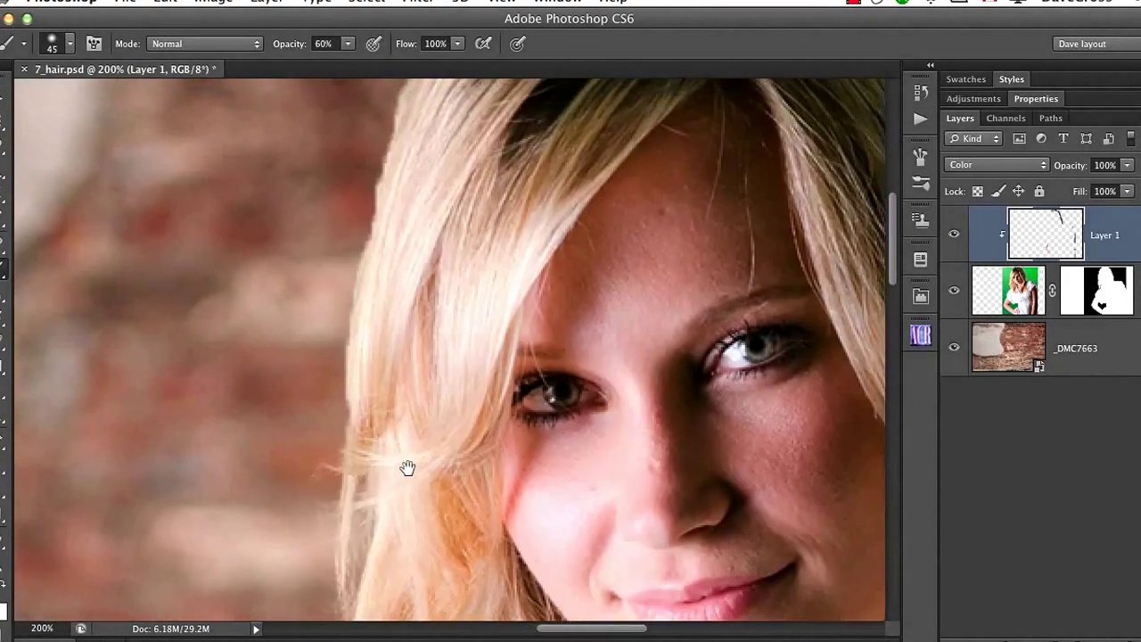
pyautogui.moveTo(408, 360); pyautogui.dragTo(377, 515)
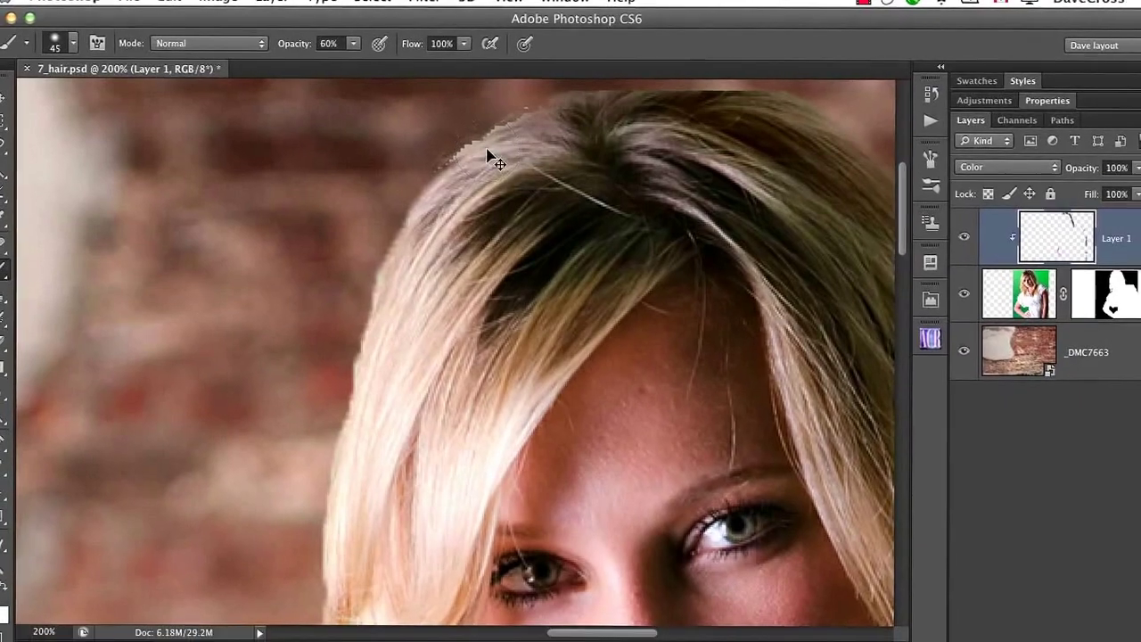
pyautogui.press('super+minus')
pyautogui.moveTo(454, 252); pyautogui.dragTo(449, 159)
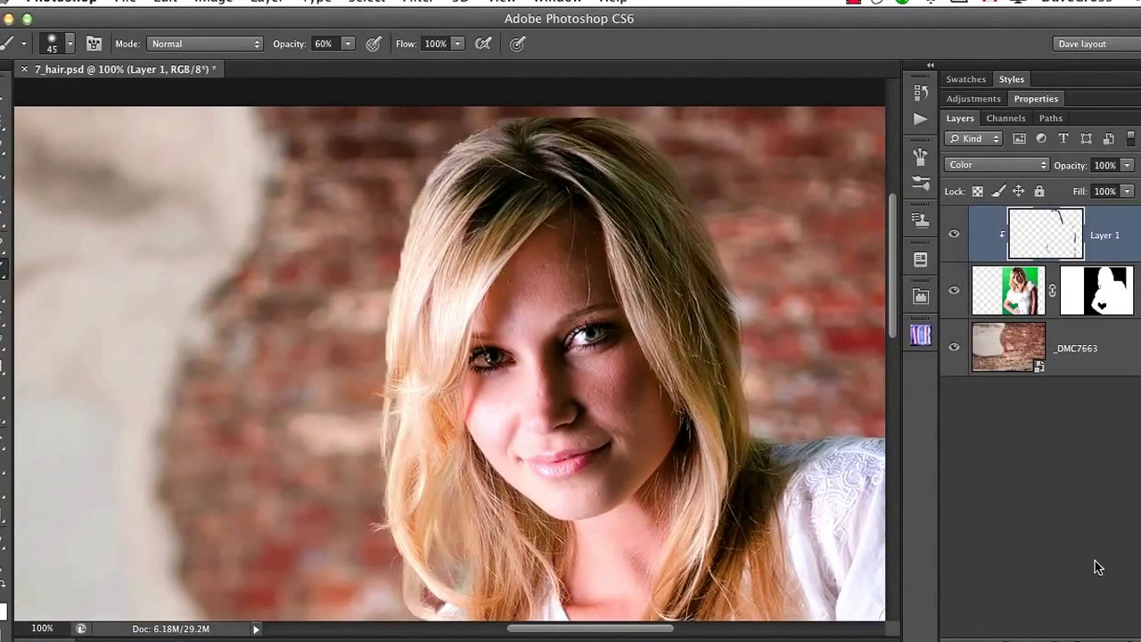
pyautogui.click(1104, 640)
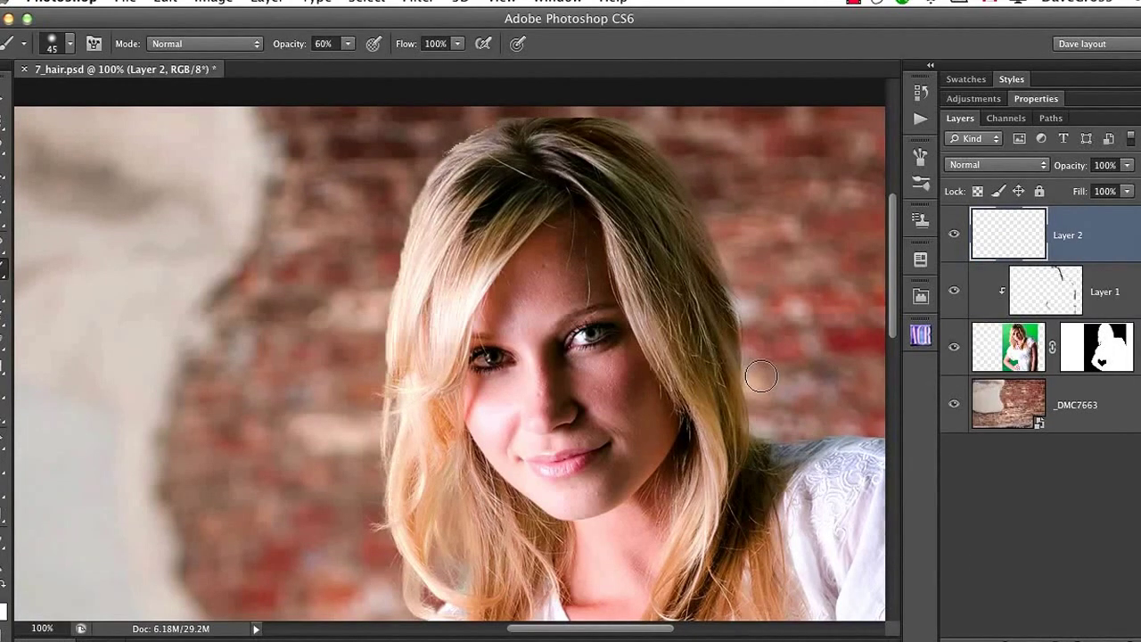
# Step: Choose the hard round brush with 100% hardness at 2 px and try a stroke beside the hair, undoing it
pyautogui.click(69, 44)
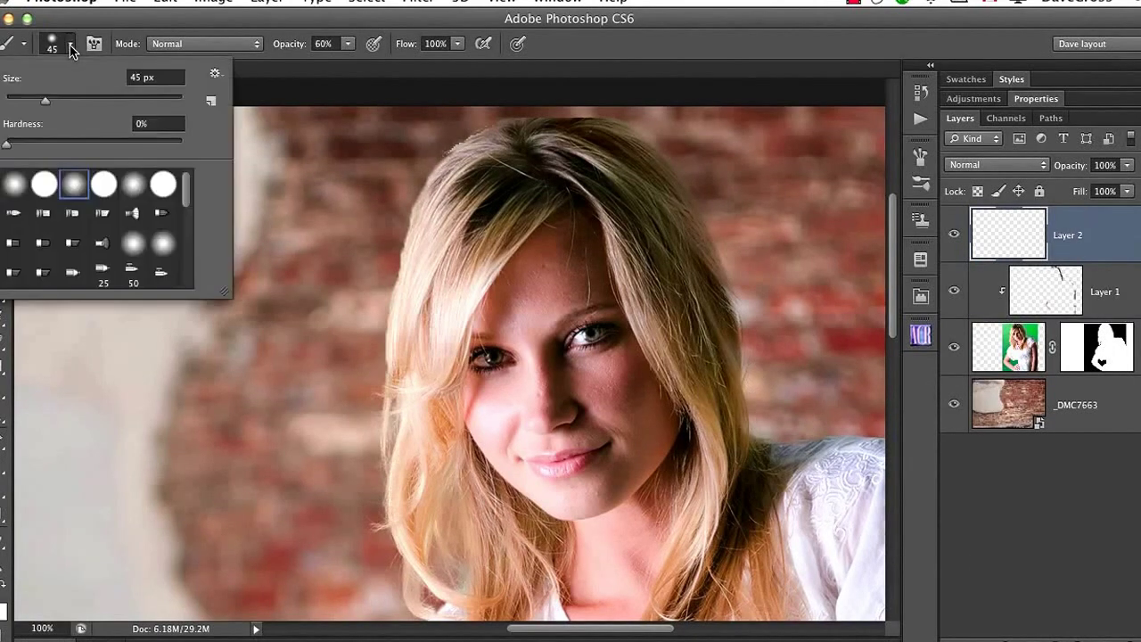
pyautogui.click(44, 183)
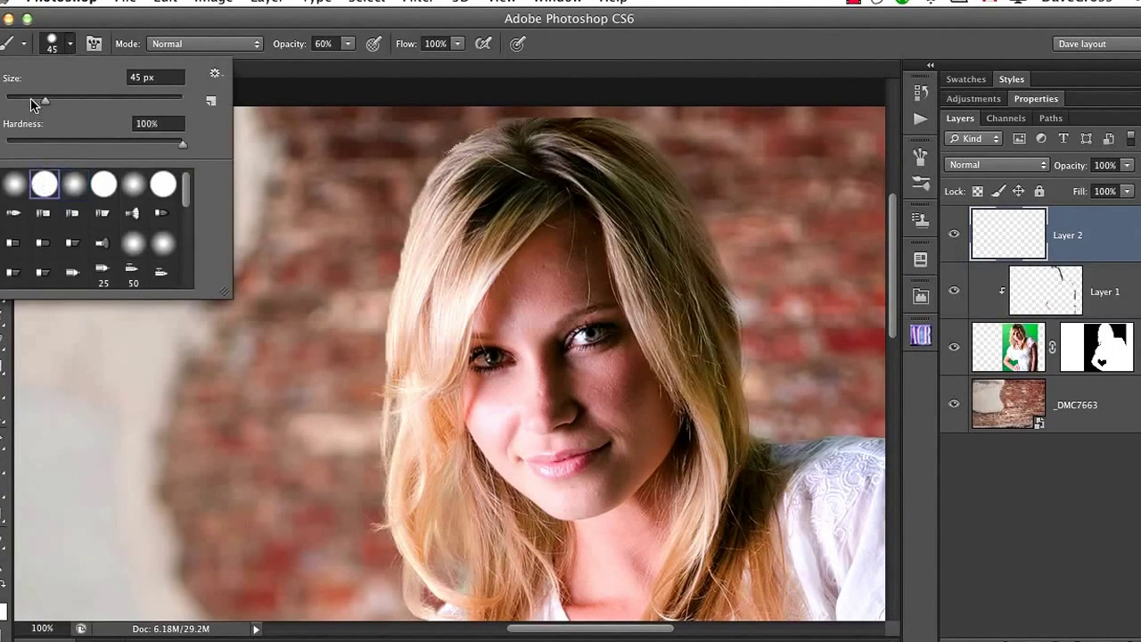
pyautogui.moveTo(43, 102); pyautogui.dragTo(7, 101)
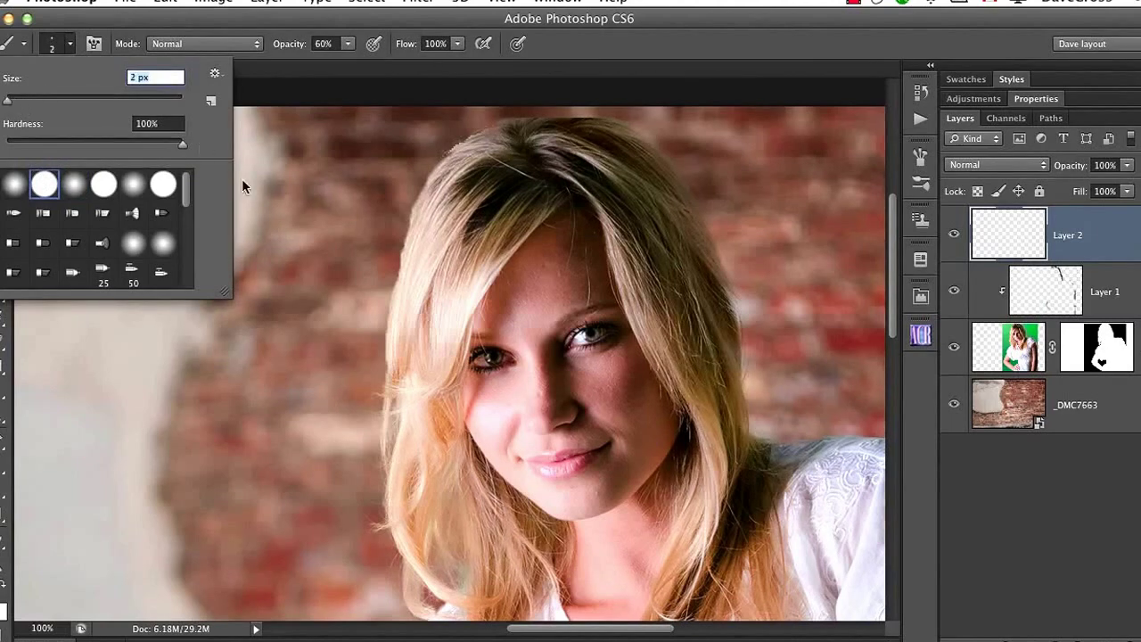
pyautogui.click(70, 46)
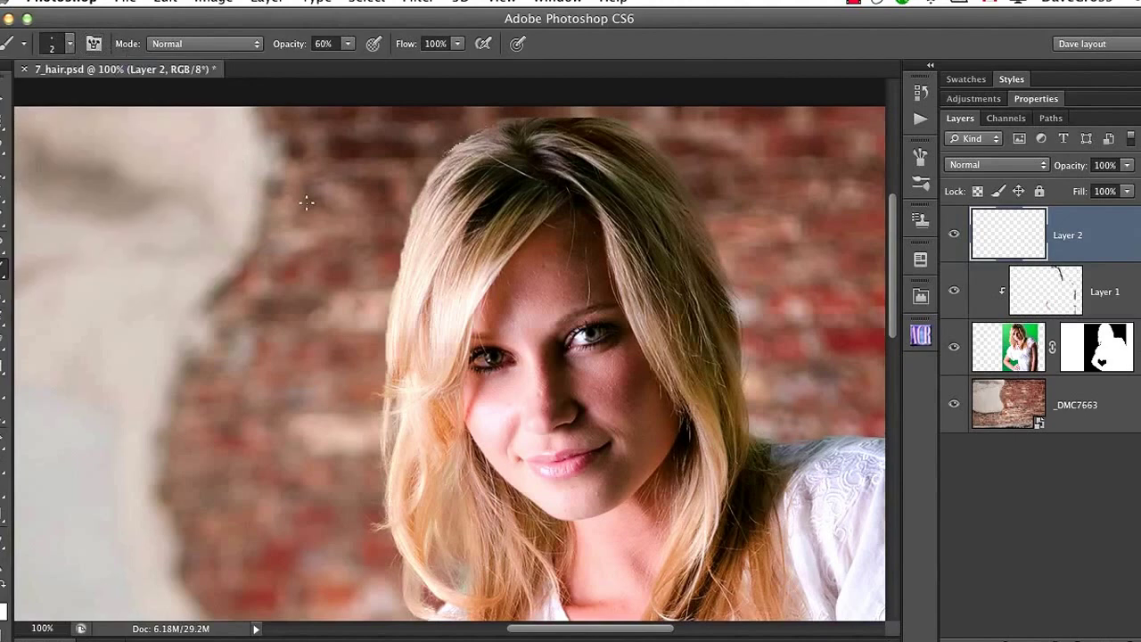
pyautogui.moveTo(338, 223); pyautogui.dragTo(257, 263)
pyautogui.press('super+z')
# Step: Set the brush size to 3 px and try a stroke beside the hair, undoing it
pyautogui.click(70, 45)
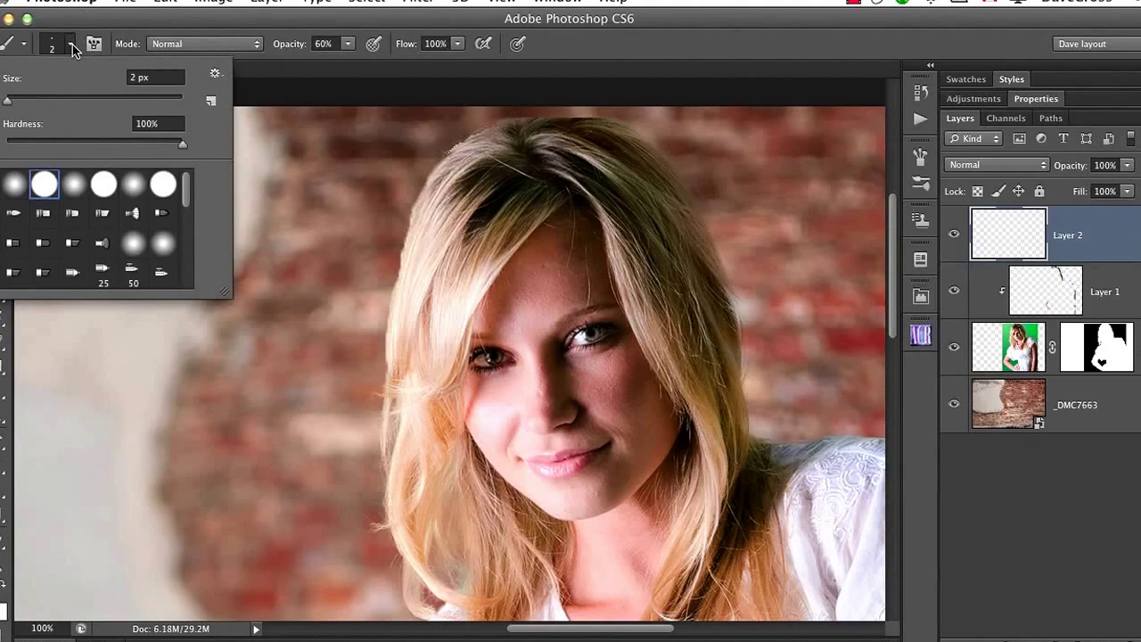
pyautogui.click(133, 77)
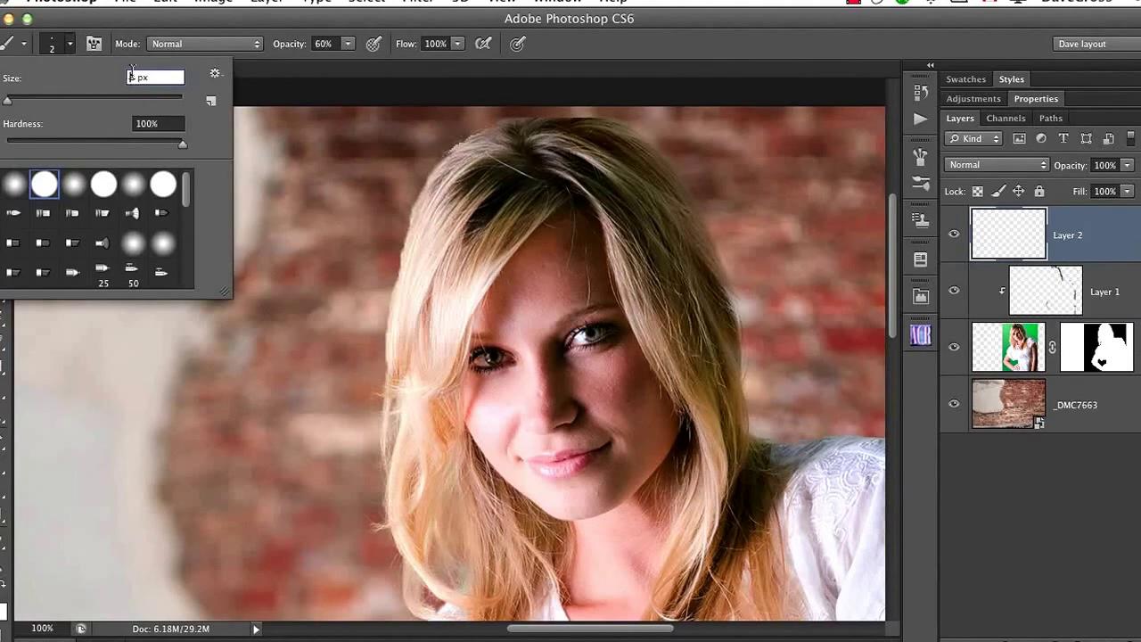
pyautogui.doubleClick(133, 77)
pyautogui.write('3')
pyautogui.press('Return')
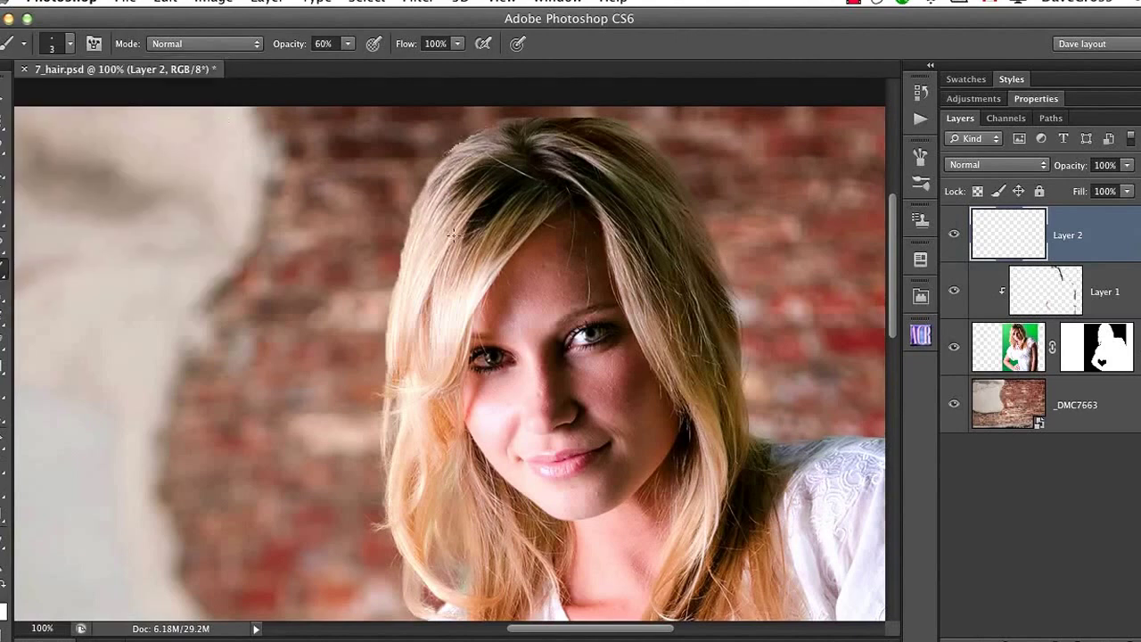
pyautogui.moveTo(390, 225); pyautogui.dragTo(312, 302)
pyautogui.press('super+z')
# Step: Turn on Shape Dynamics for the brush, set its size control to Fade, and try short strokes beside the hair
pyautogui.moveTo(530, 265); pyautogui.dragTo(343, 268)
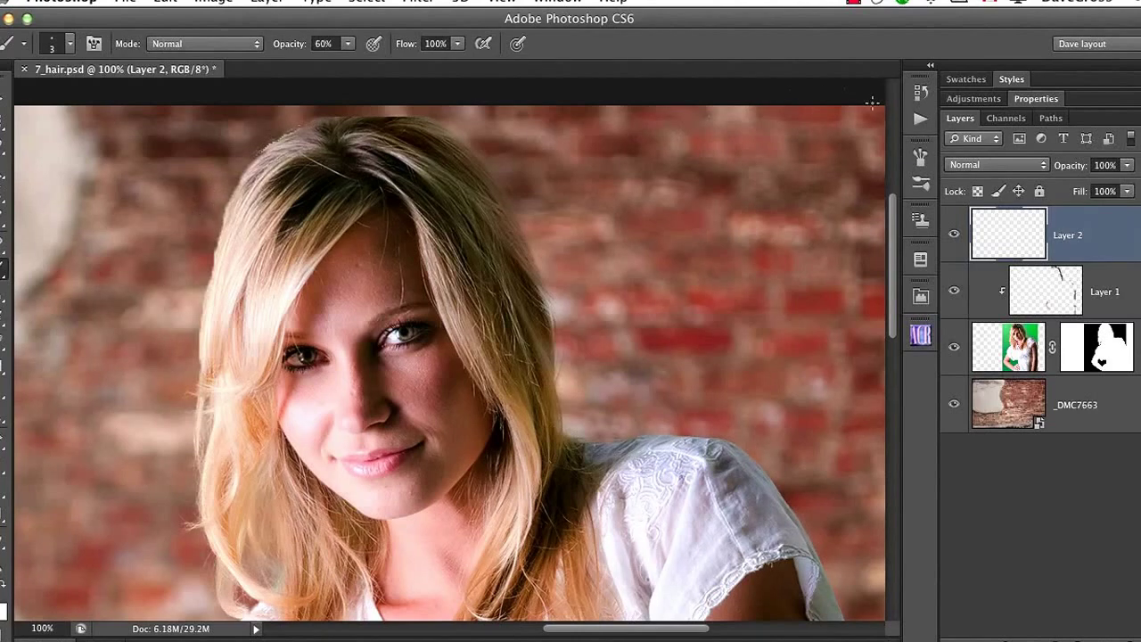
pyautogui.click(919, 160)
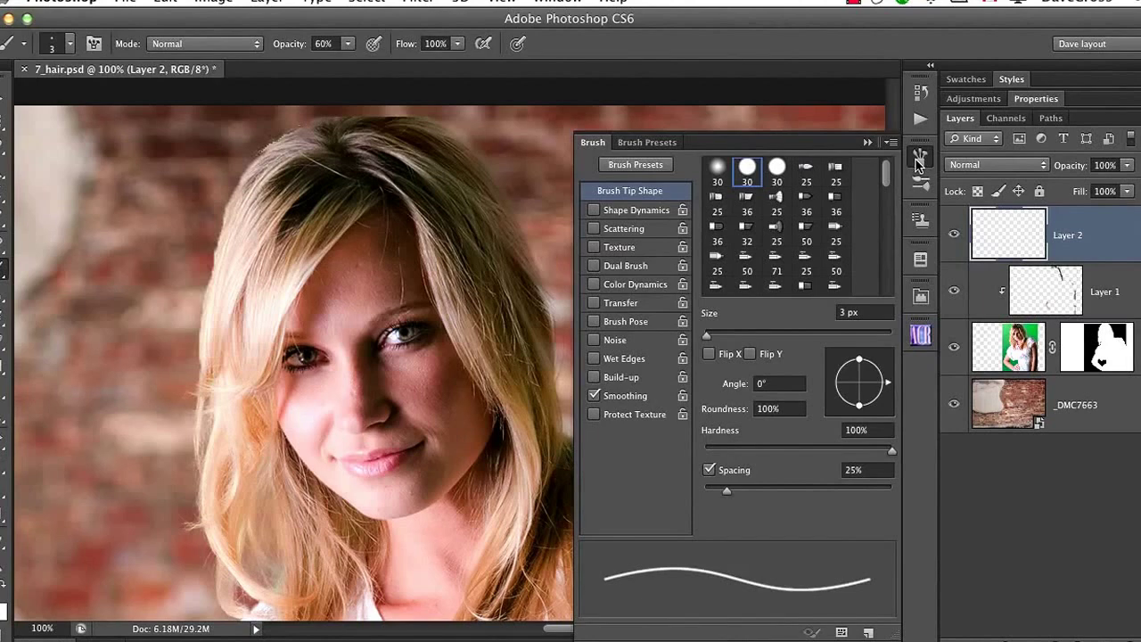
pyautogui.click(657, 211)
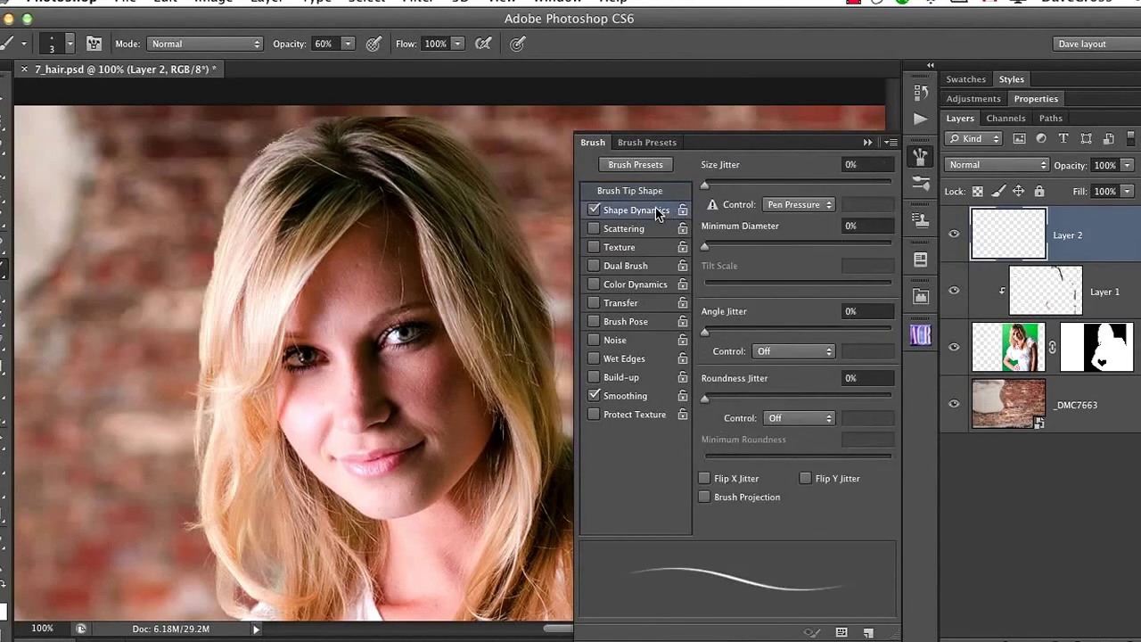
pyautogui.click(802, 207)
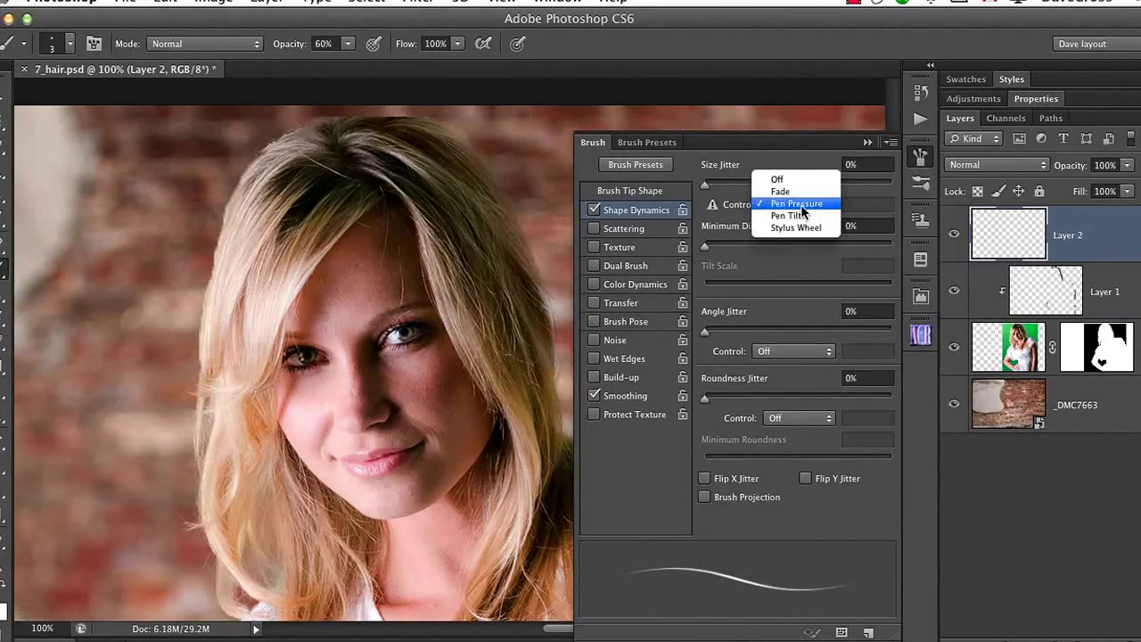
pyautogui.click(807, 192)
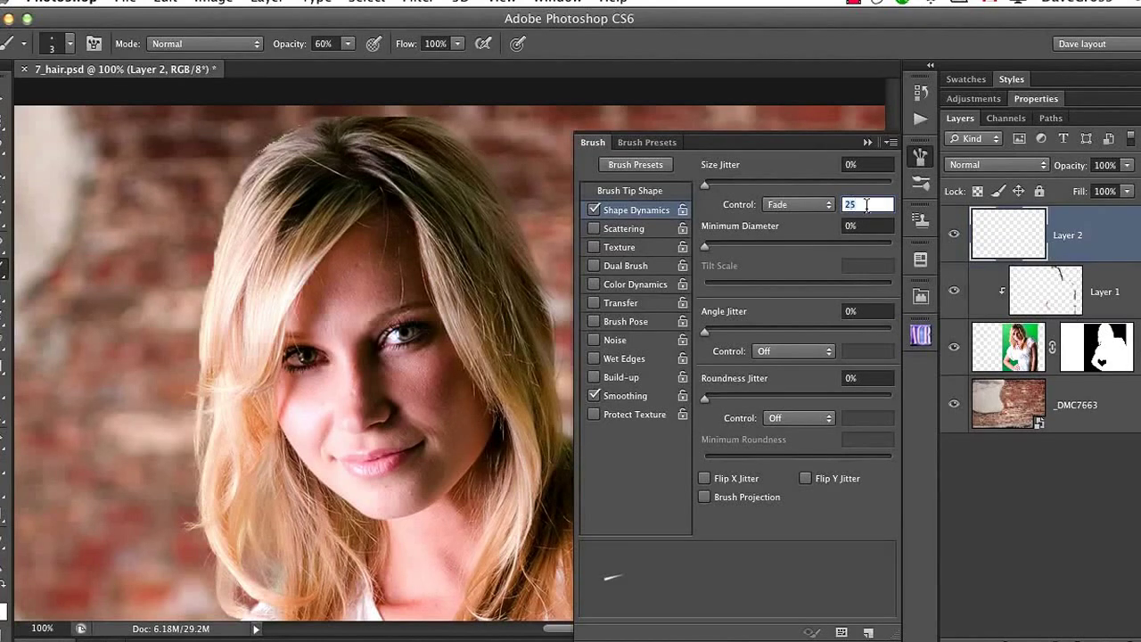
pyautogui.moveTo(193, 239)
pyautogui.mouseDown()
pyautogui.moveTo(38, 413)
pyautogui.moveTo(45, 419)
pyautogui.mouseUp()
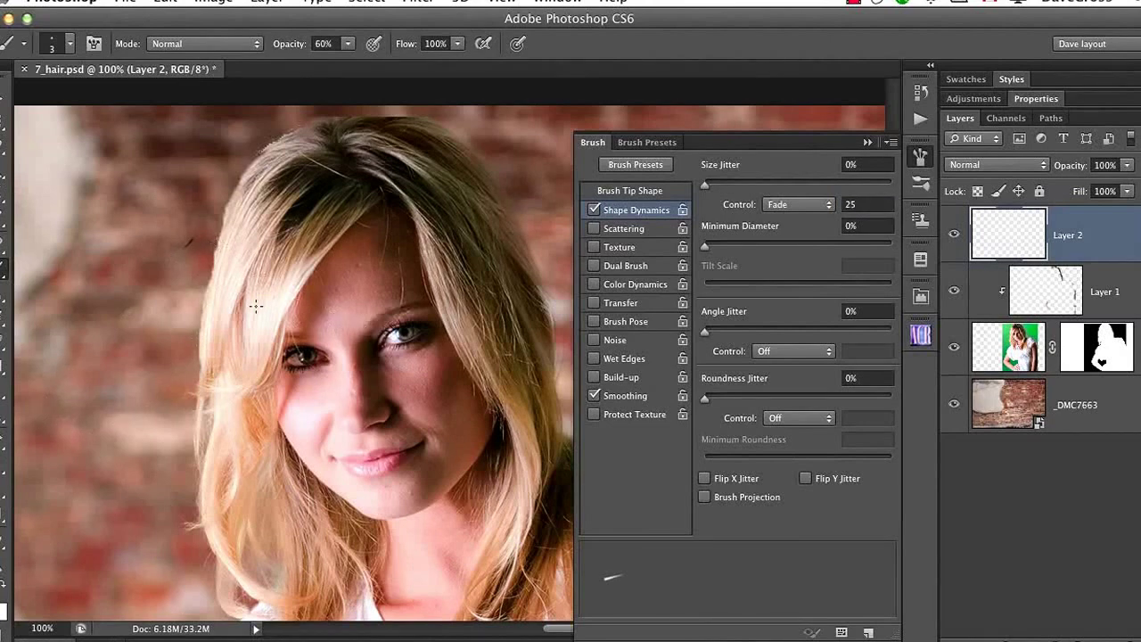
pyautogui.moveTo(193, 239); pyautogui.dragTo(167, 271)
# Step: Set the size fade to 80 steps and try a stroke on the background beside the hair, undoing it
pyautogui.click(858, 204)
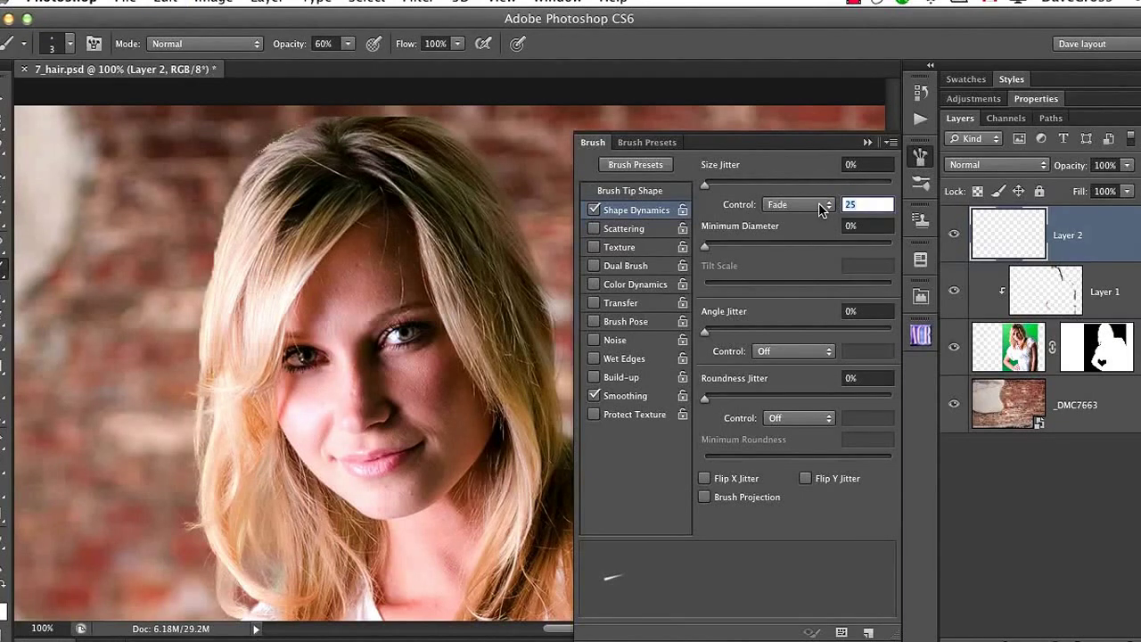
pyautogui.write('80')
pyautogui.moveTo(163, 251); pyautogui.dragTo(194, 227)
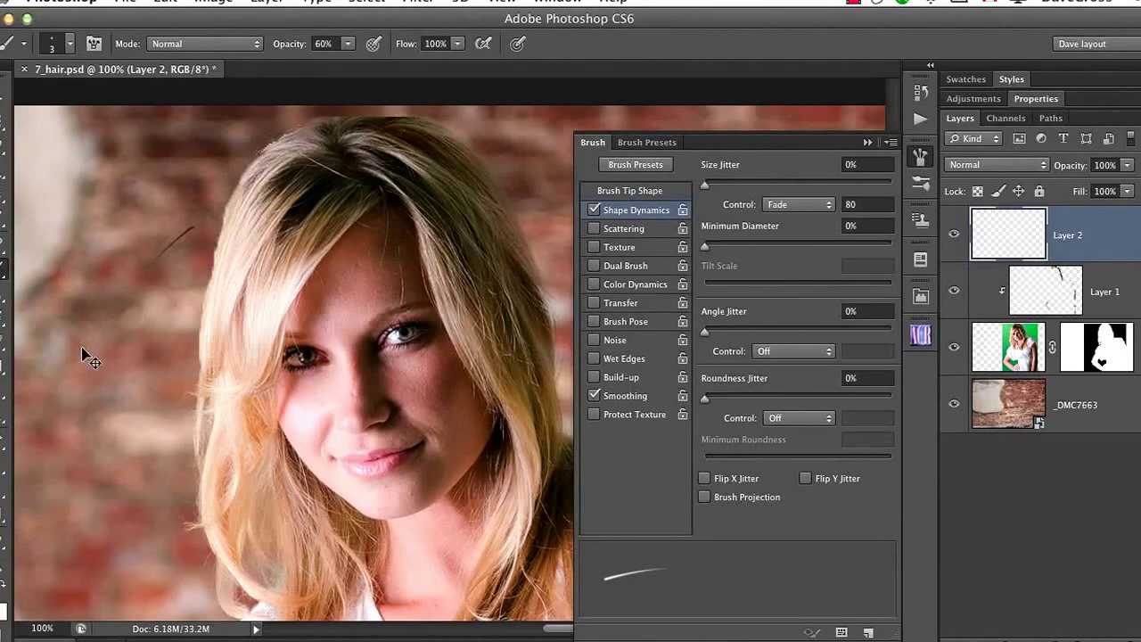
pyautogui.hotkey('ctrl', 'z')
# Step: Set the brush's size fade to 65 steps
pyautogui.click(869, 204)
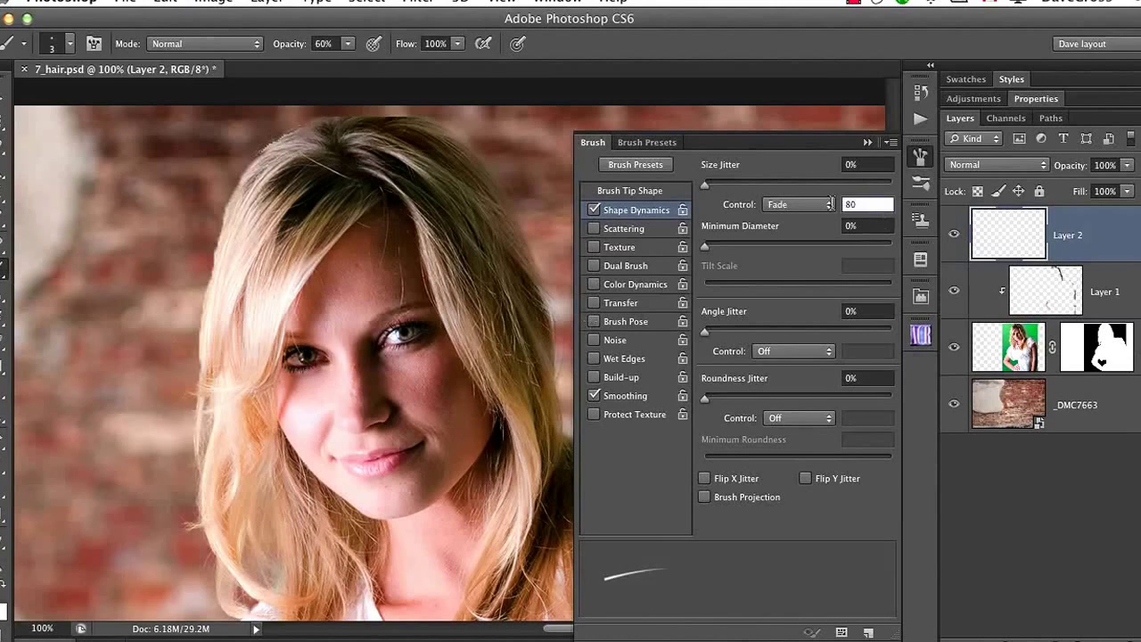
pyautogui.press('BackSpace')
pyautogui.press('BackSpace')
pyautogui.write('65')
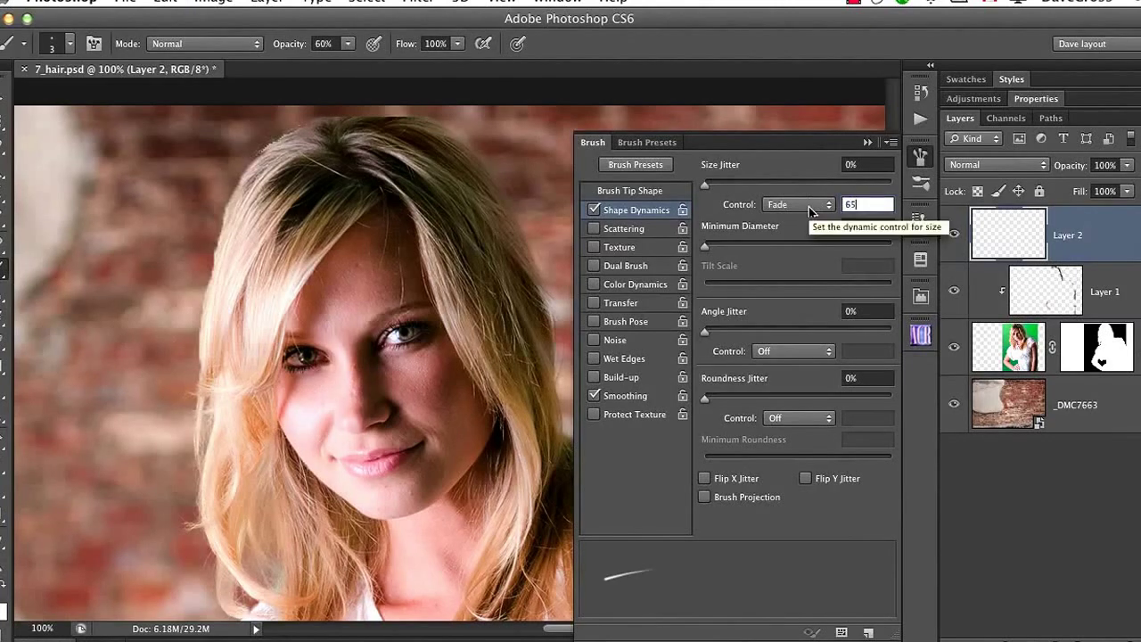
pyautogui.press('Tab')
# Step: Try several short tapering strokes on the background beside the hair, undo them, and close the brush settings
pyautogui.moveTo(220, 205); pyautogui.dragTo(70, 337)
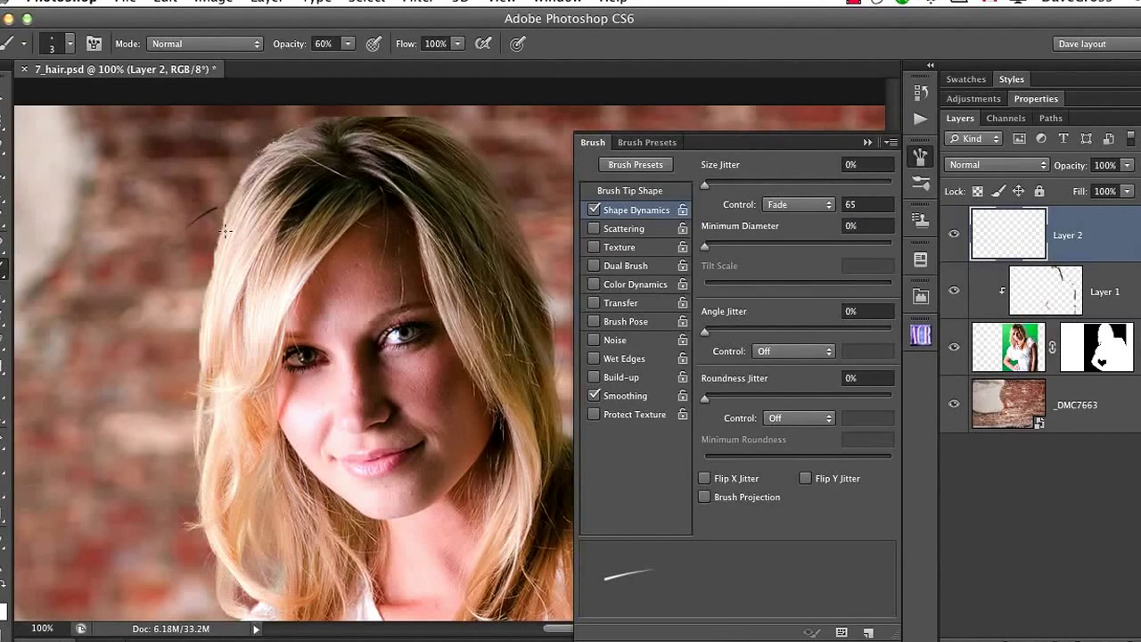
pyautogui.hotkey('ctrl', 'z')
pyautogui.moveTo(207, 187); pyautogui.dragTo(92, 292)
pyautogui.moveTo(206, 209); pyautogui.dragTo(186, 237)
pyautogui.press('super+alt+z')
pyautogui.press('super+alt+z')
pyautogui.click(868, 142)
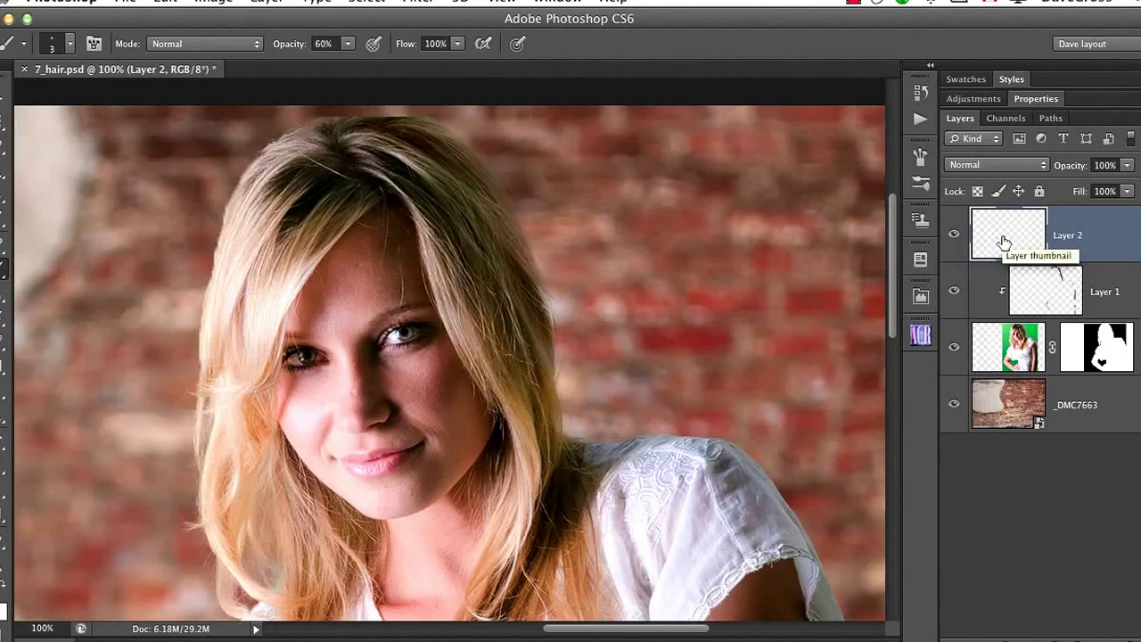
# Step: Set the brush opacity to 100% and paint fine stray strands along the hair's outer edge and crown in sampled hair colours
pyautogui.moveTo(279, 47); pyautogui.dragTo(427, 69)
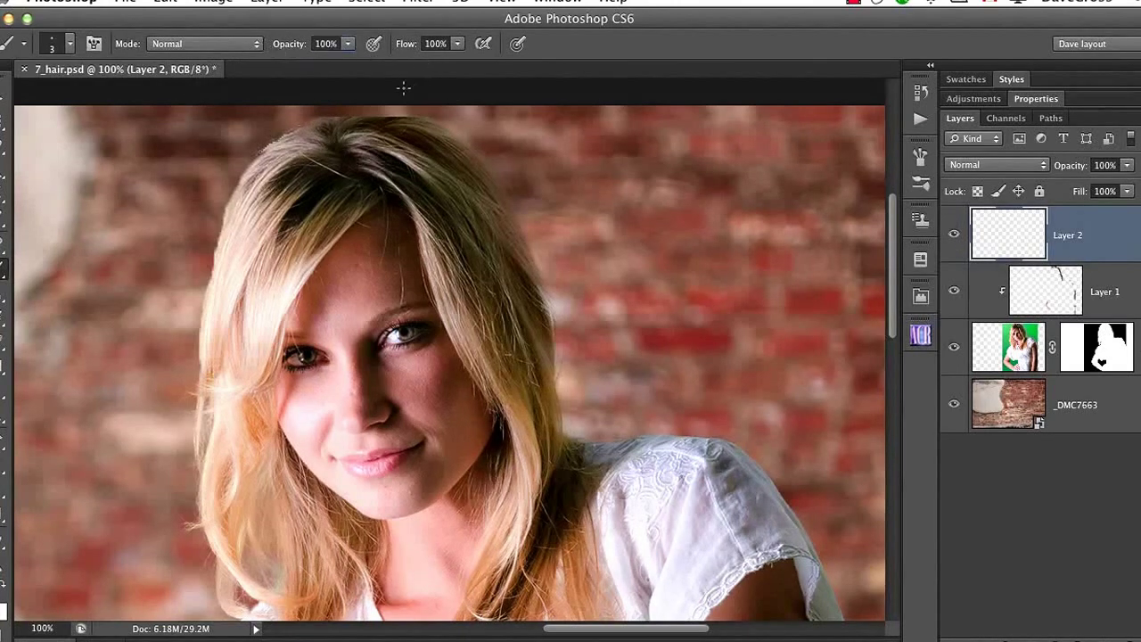
pyautogui.keyDown('alt'); pyautogui.click(234, 205); pyautogui.keyUp('alt')
pyautogui.moveTo(230, 208); pyautogui.dragTo(215, 243)
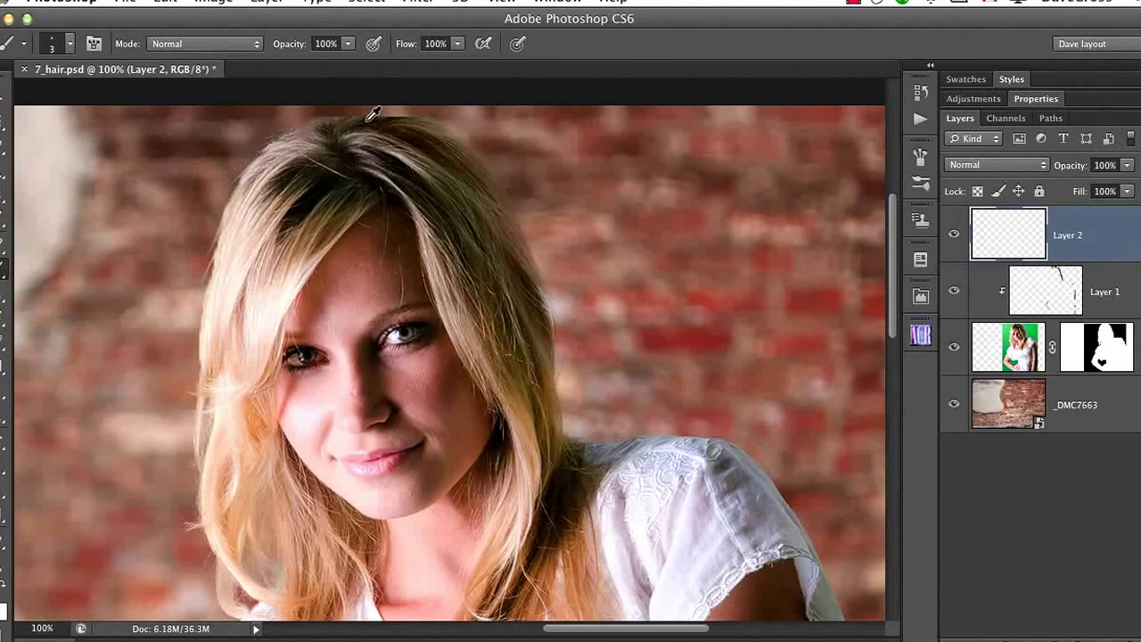
pyautogui.keyDown('alt'); pyautogui.click(429, 116); pyautogui.keyUp('alt')
# Step: Paint fine stray strands at the lower ends of the hair beside the shoulder, using colours sampled from nearby hair
pyautogui.keyDown('alt'); pyautogui.click(207, 520); pyautogui.keyUp('alt')
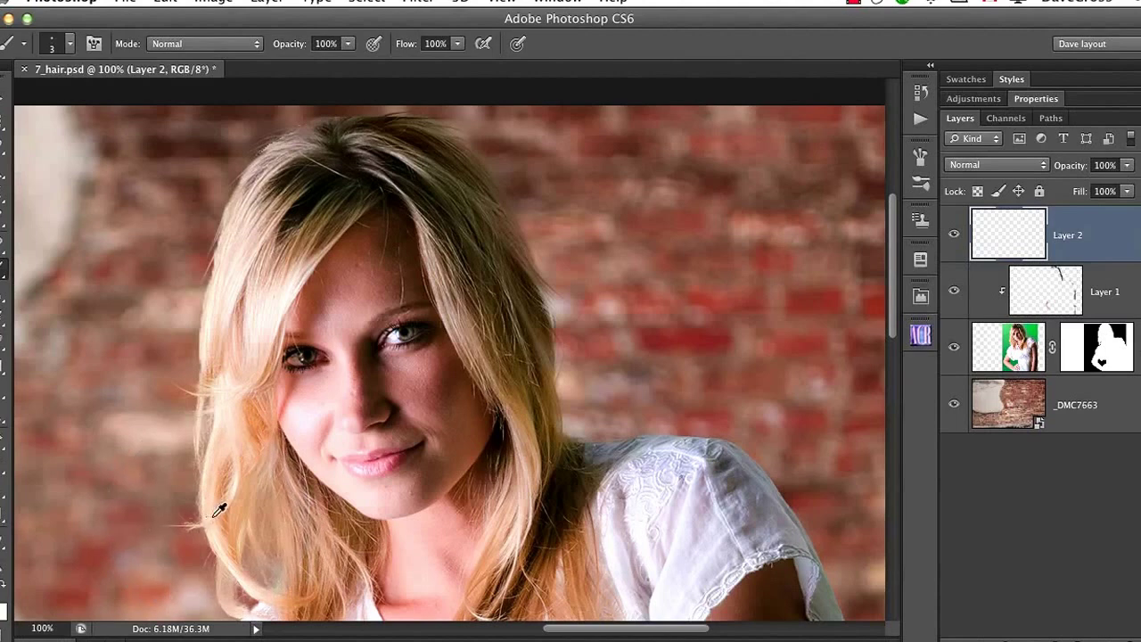
pyautogui.keyDown('alt'); pyautogui.click(211, 513); pyautogui.keyUp('alt')
pyautogui.scroll(-5, 233, 553)
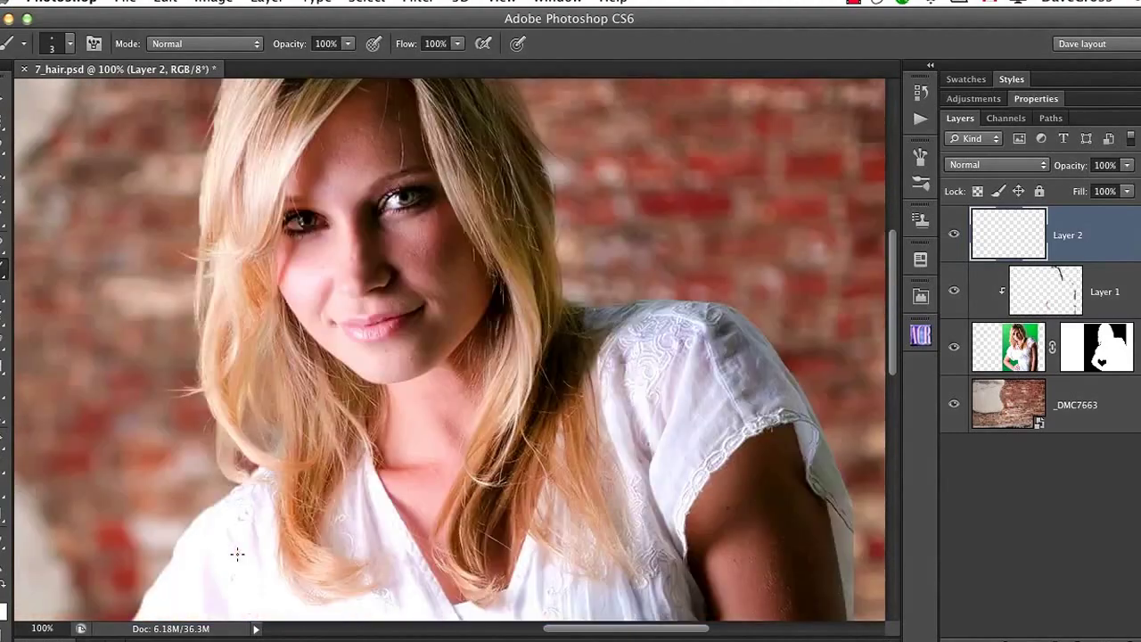
pyautogui.keyDown('alt'); pyautogui.click(232, 435); pyautogui.keyUp('alt')
pyautogui.keyDown('alt'); pyautogui.click(212, 397); pyautogui.keyUp('alt')
pyautogui.moveTo(205, 392); pyautogui.dragTo(152, 405)
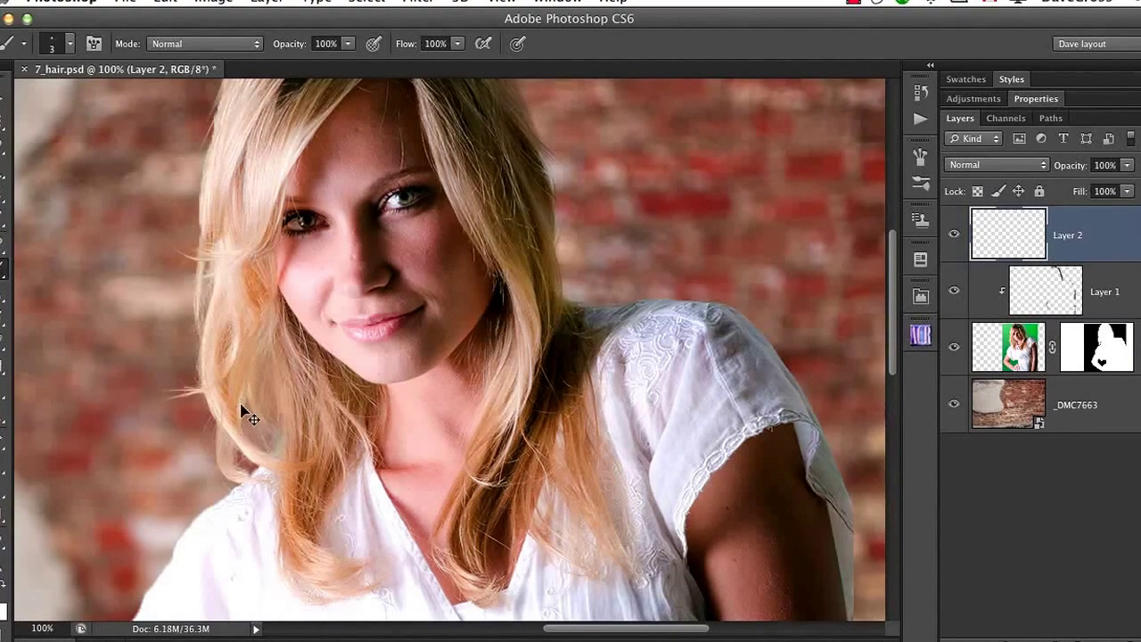
# Step: Hide and show Layer 2 repeatedly to compare the hair with and without the painted strands
pyautogui.press('super+minus')
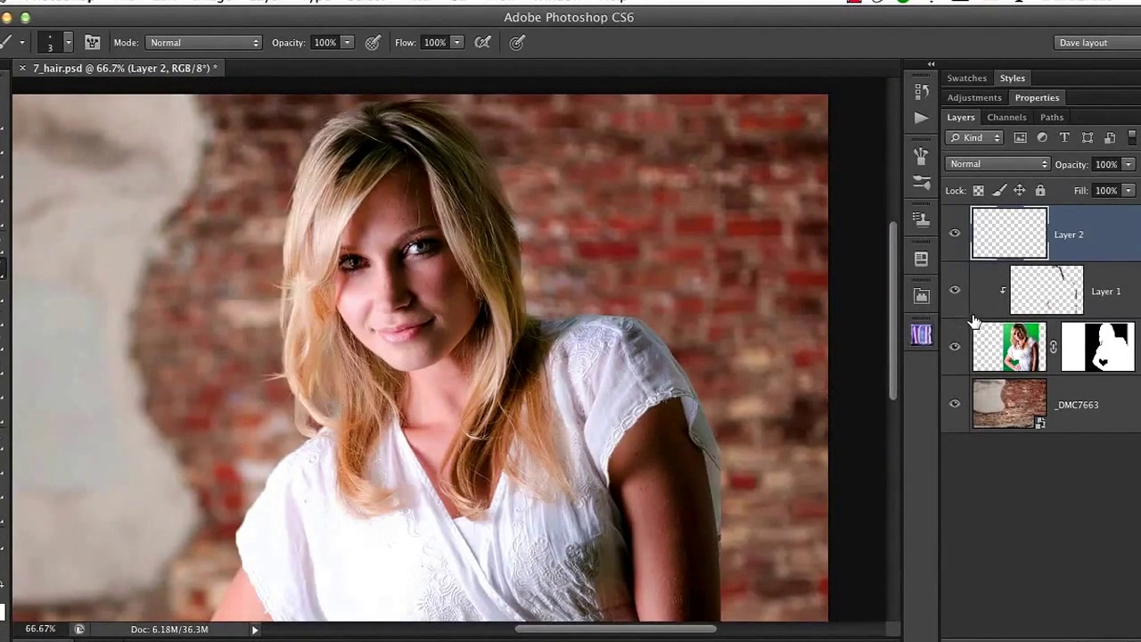
pyautogui.click(955, 235)
pyautogui.click(956, 234)
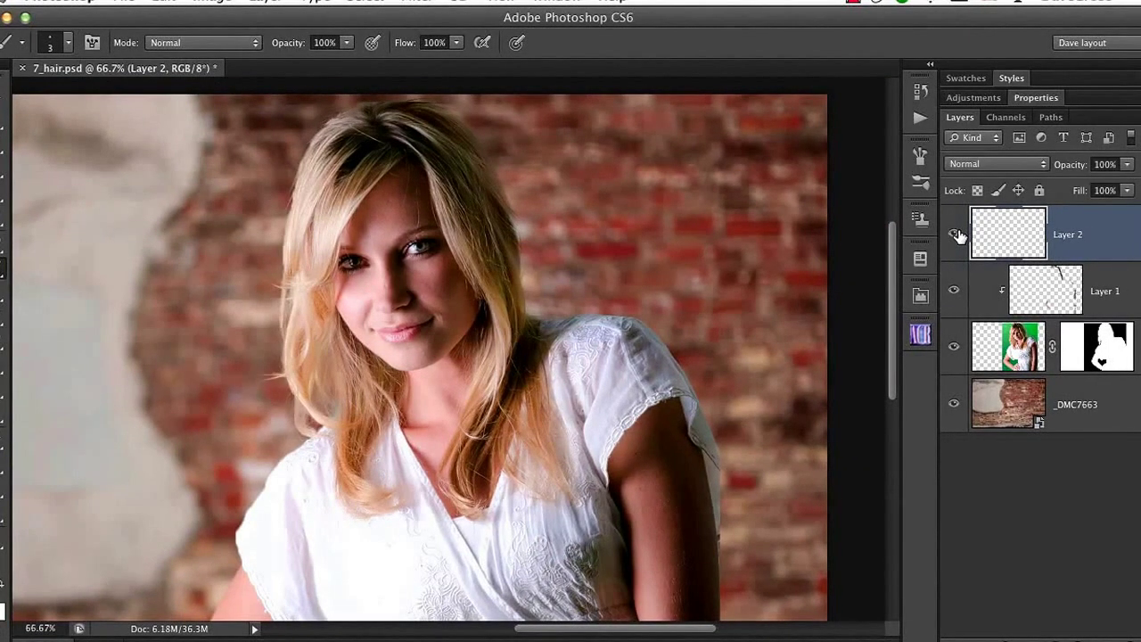
pyautogui.click(957, 234)
pyautogui.click(955, 234)
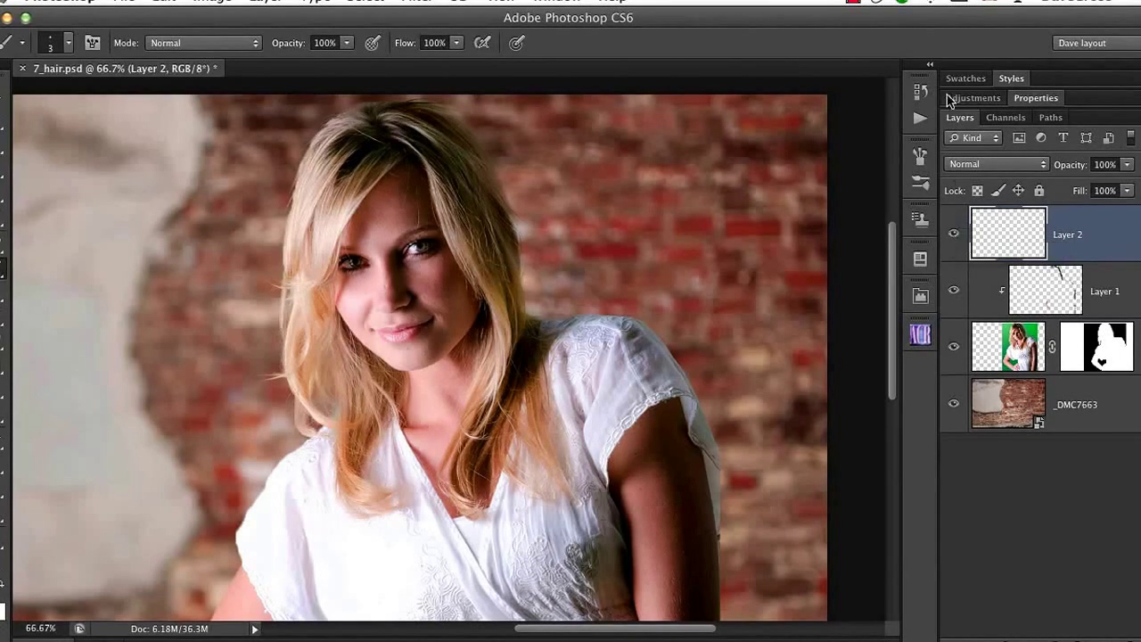
# Step: Review the brush's Shape Dynamics settings and the New Brush Preset option, then return to viewing the whole image
pyautogui.click(920, 154)
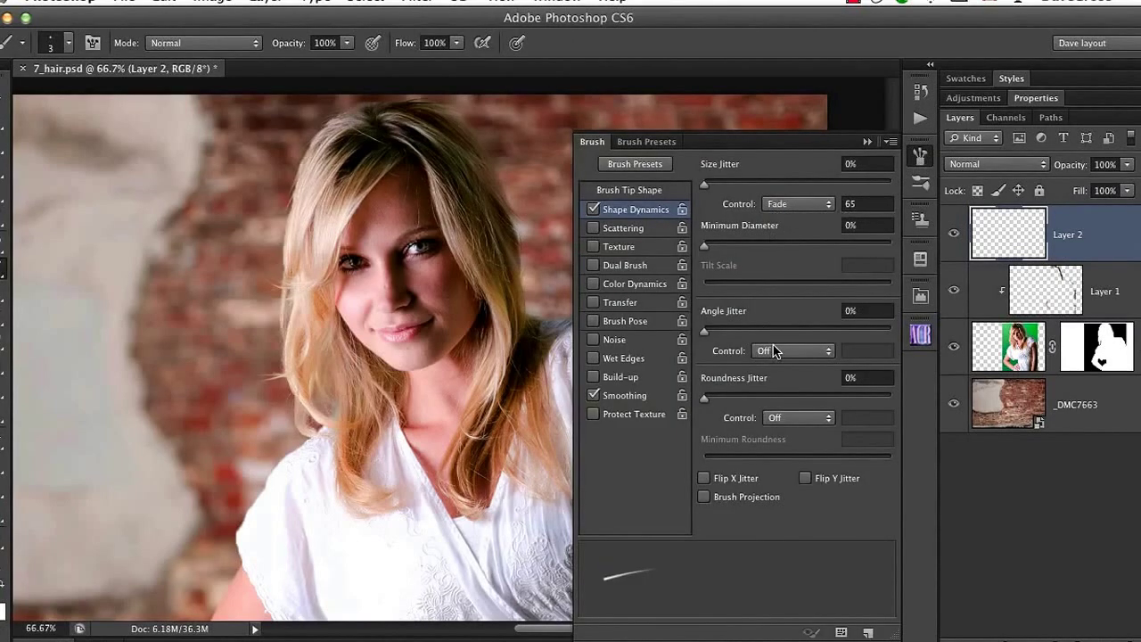
pyautogui.click(891, 143)
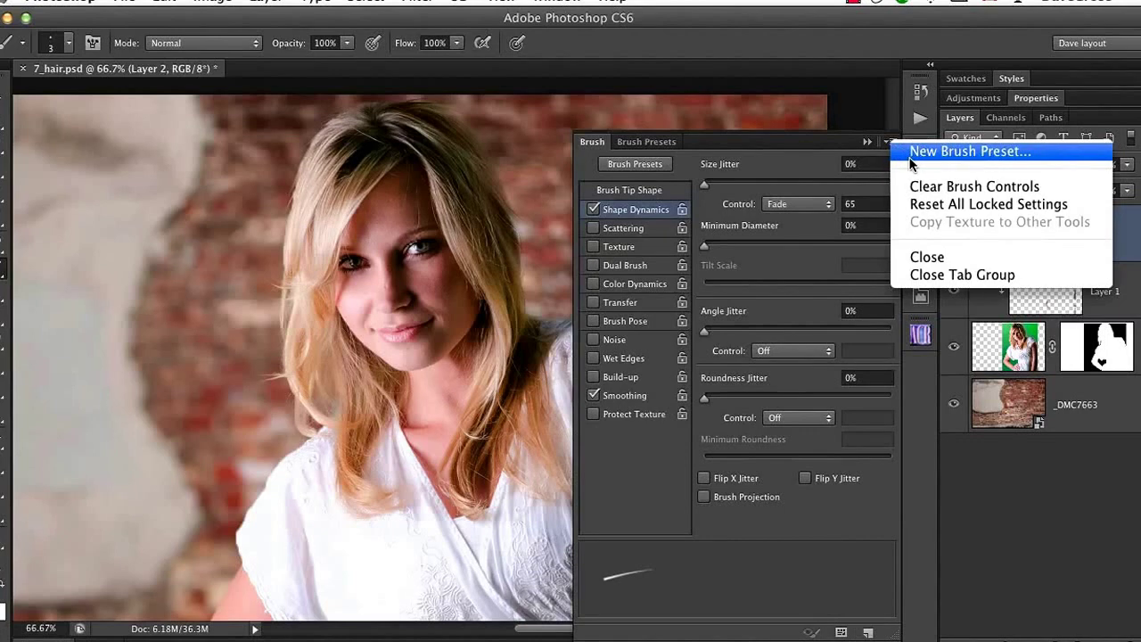
pyautogui.click(812, 150)
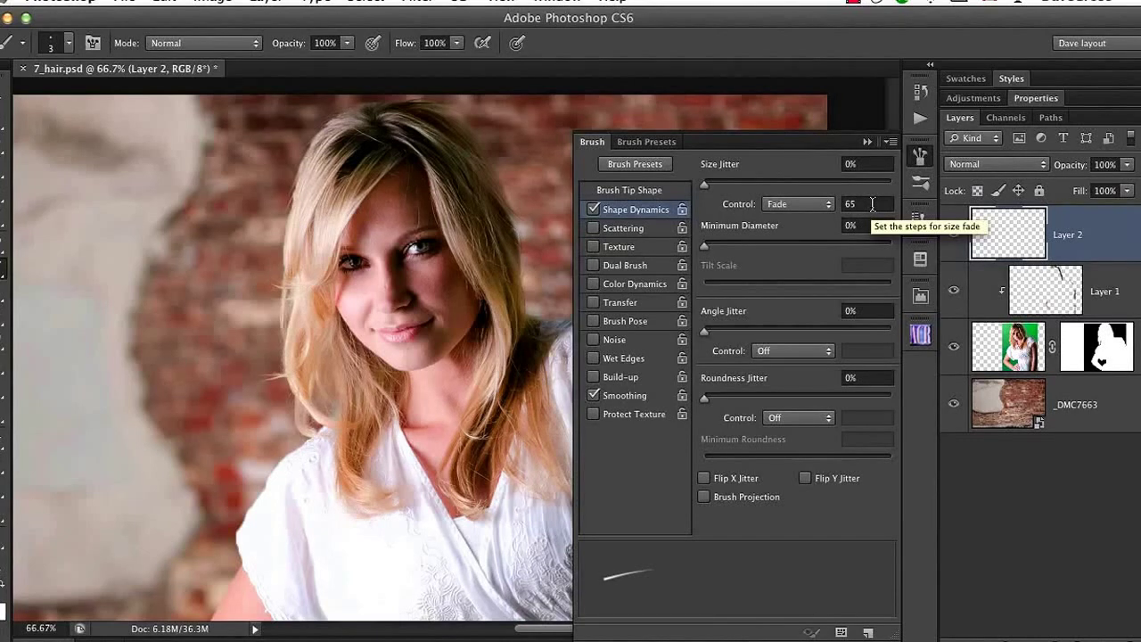
pyautogui.click(867, 140)
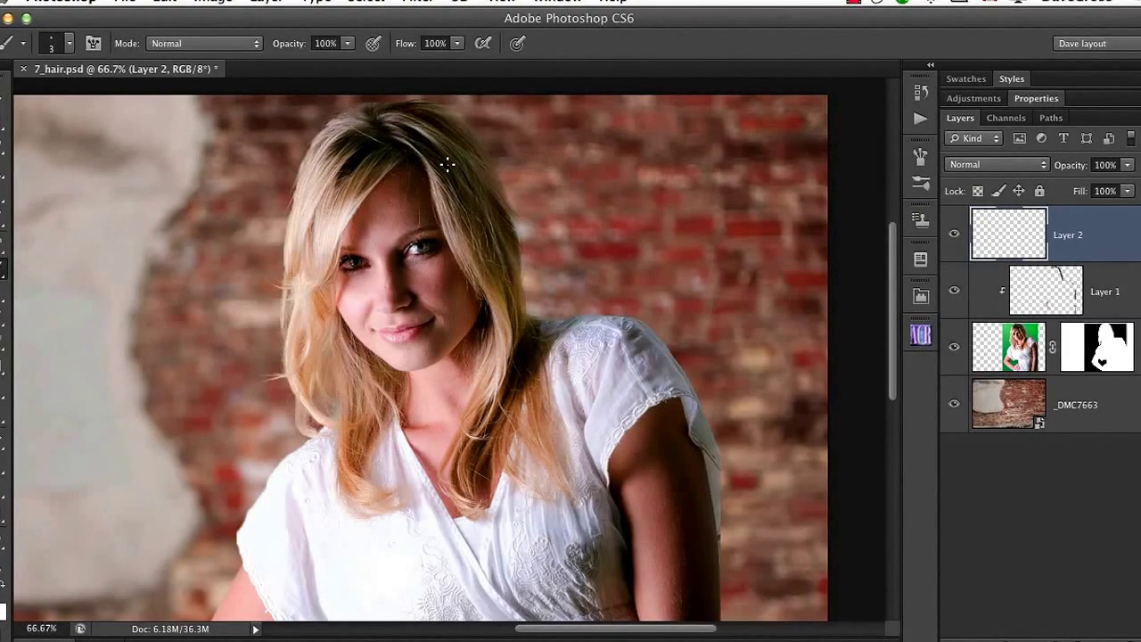
pyautogui.press('super+0')
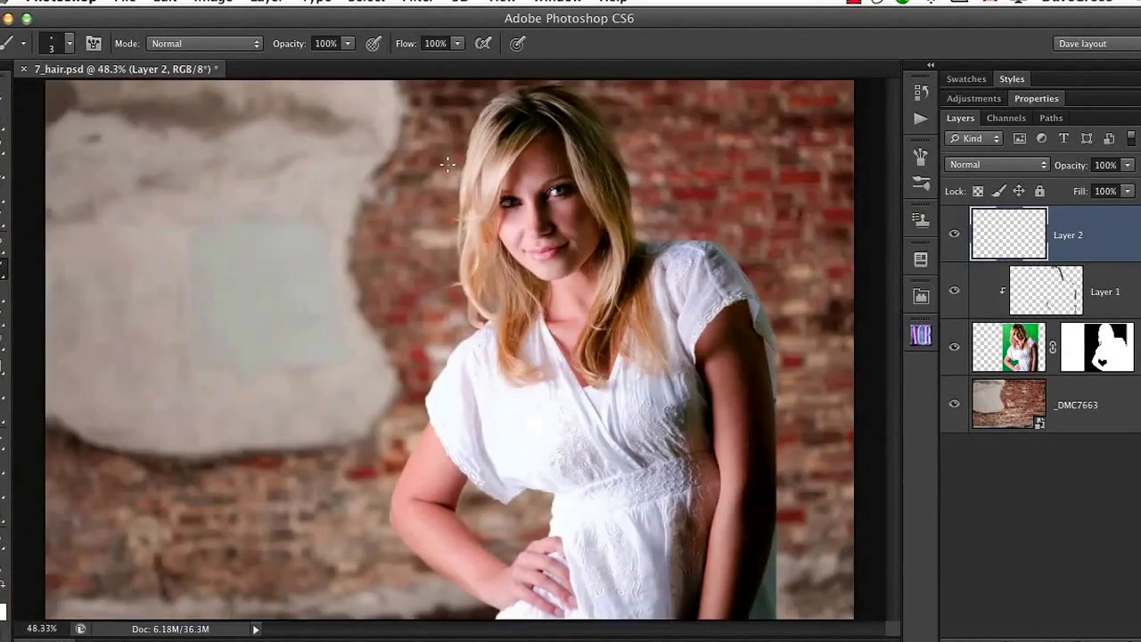